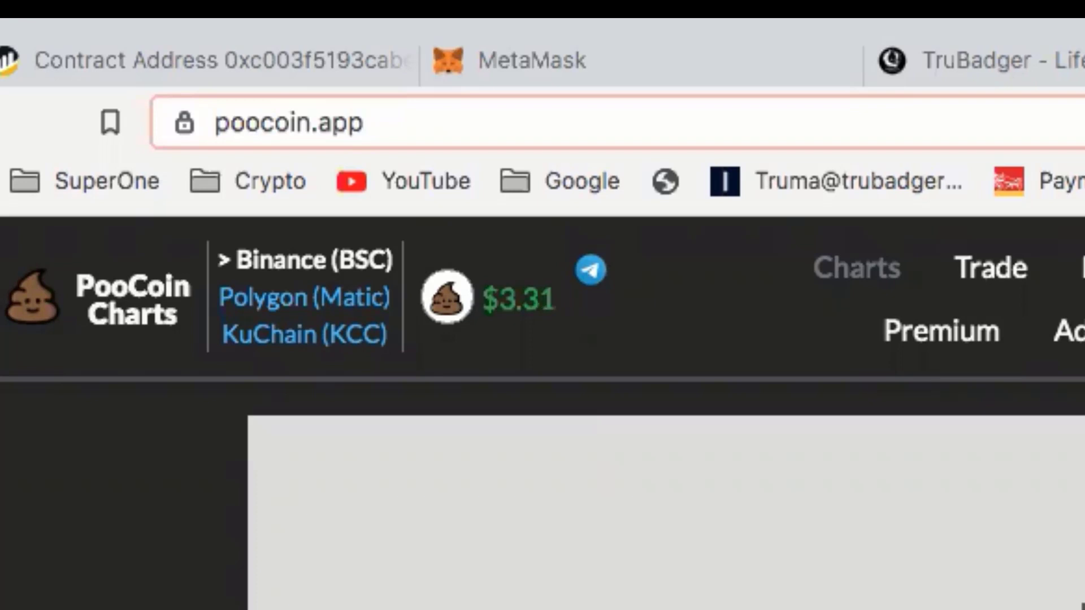
Search BscScan for the pasted TruBadger contract address to open its contract page.
left_click_drag(404, 121, 192, 116)
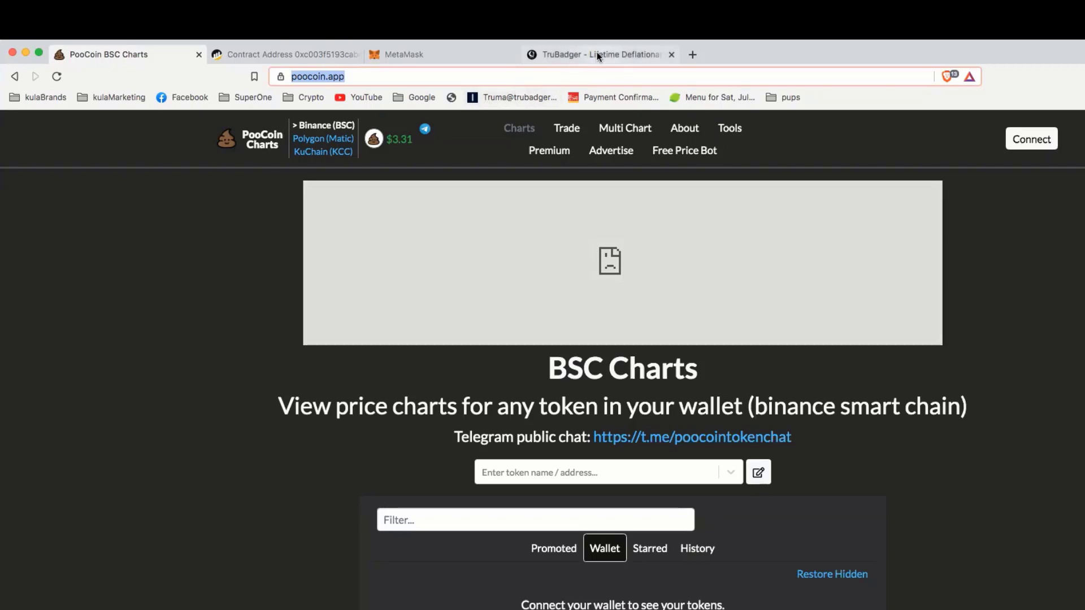
left_click(621, 57)
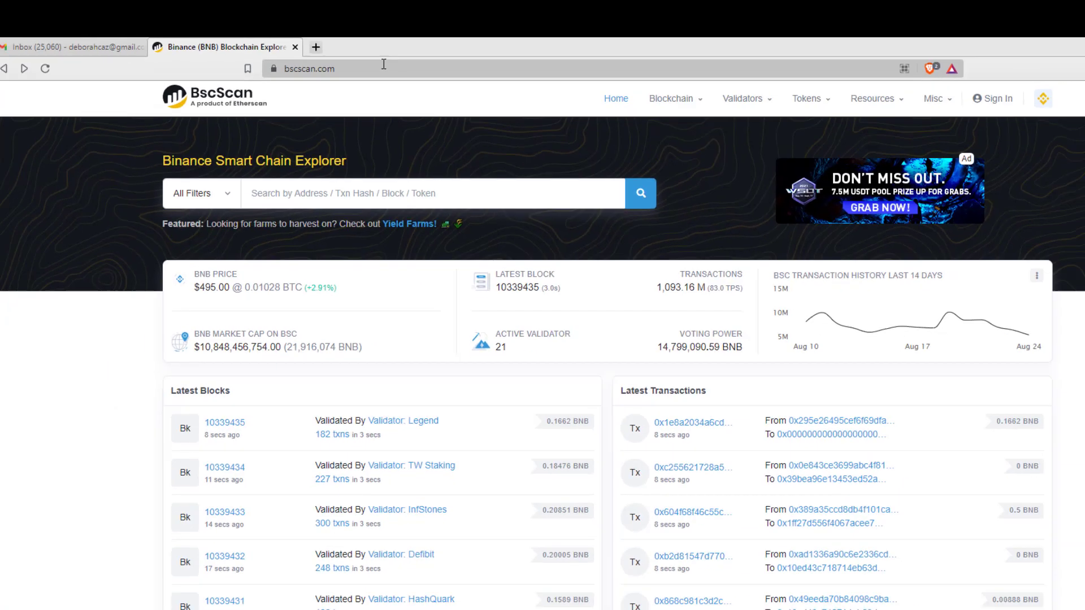
left_click(341, 191)
type("0xc003f5193cabe3a6cbb56948dfeaae2276a6aa5e")
key("Return")
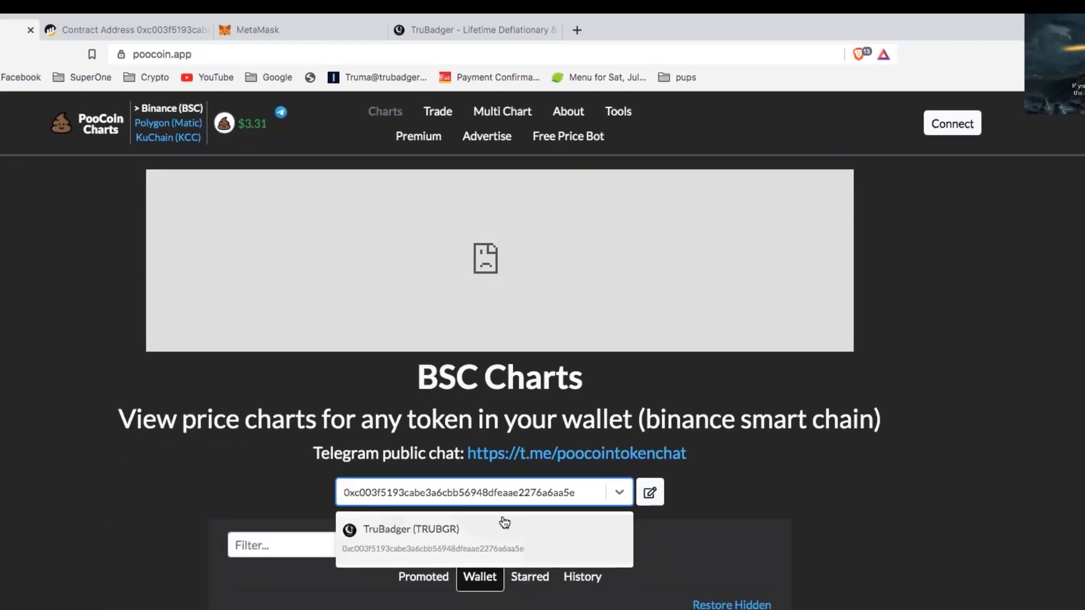
Open the TruBadger (TRUBGR/BNB) chart page and scroll through its recent buy transactions.
left_click(437, 540)
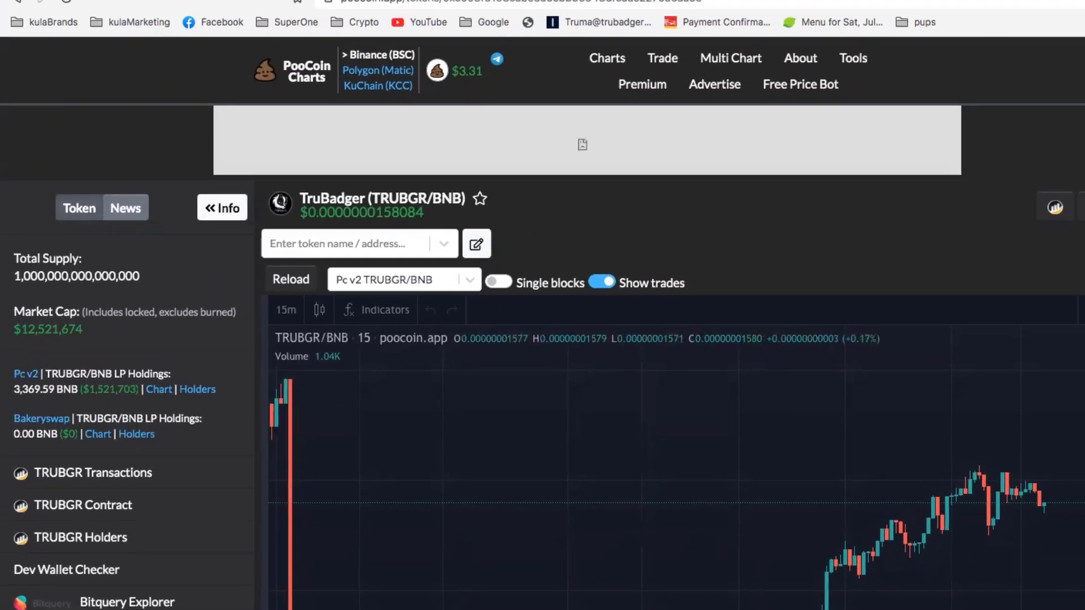
scroll(731, 492, "down", 5)
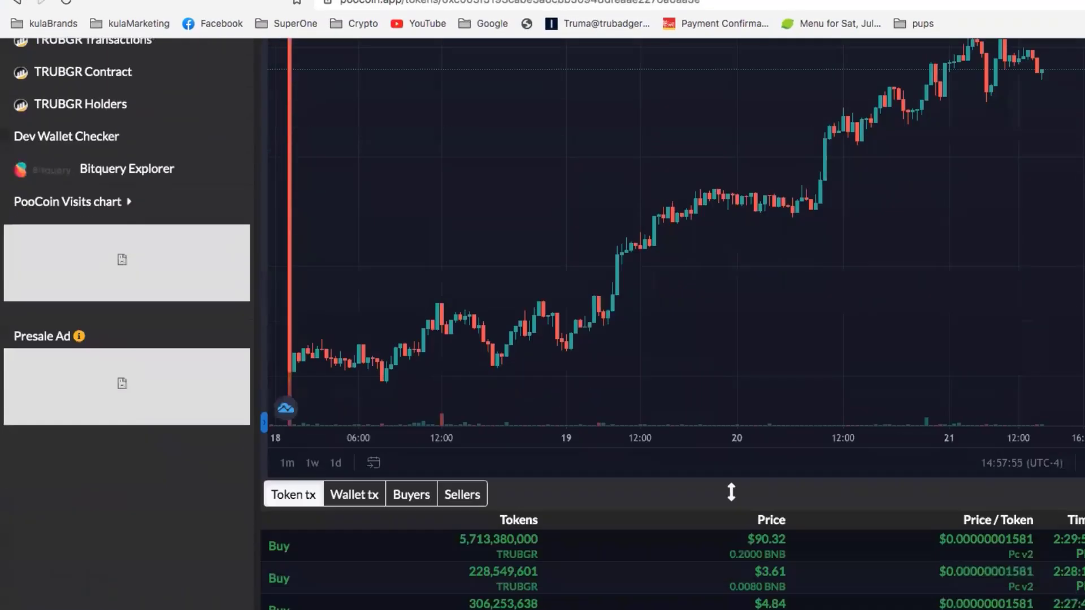
scroll(544, 323, "down", 3)
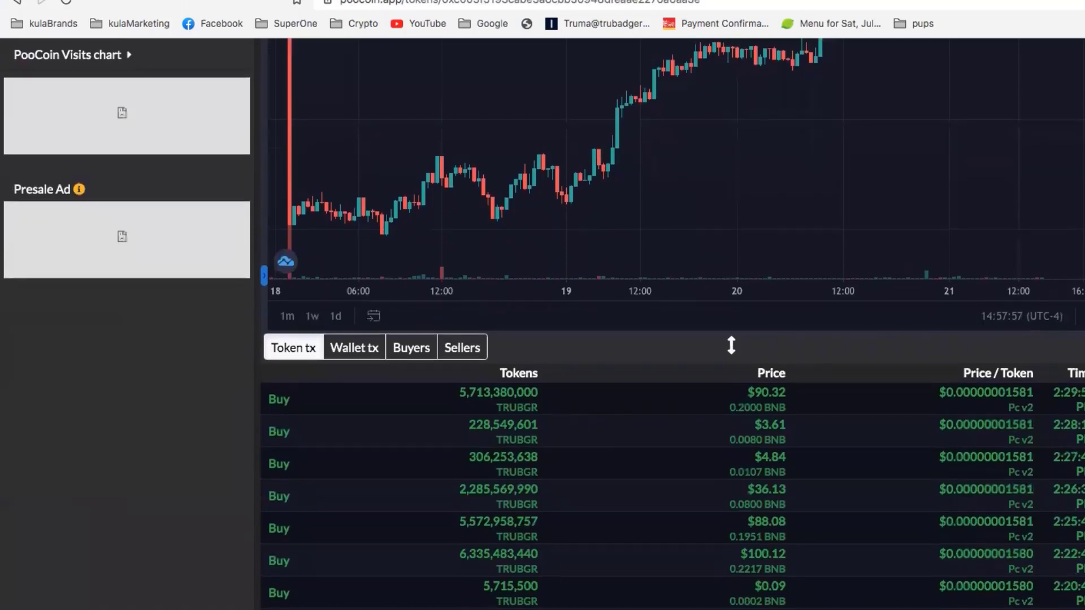
scroll(732, 345, "up", 10)
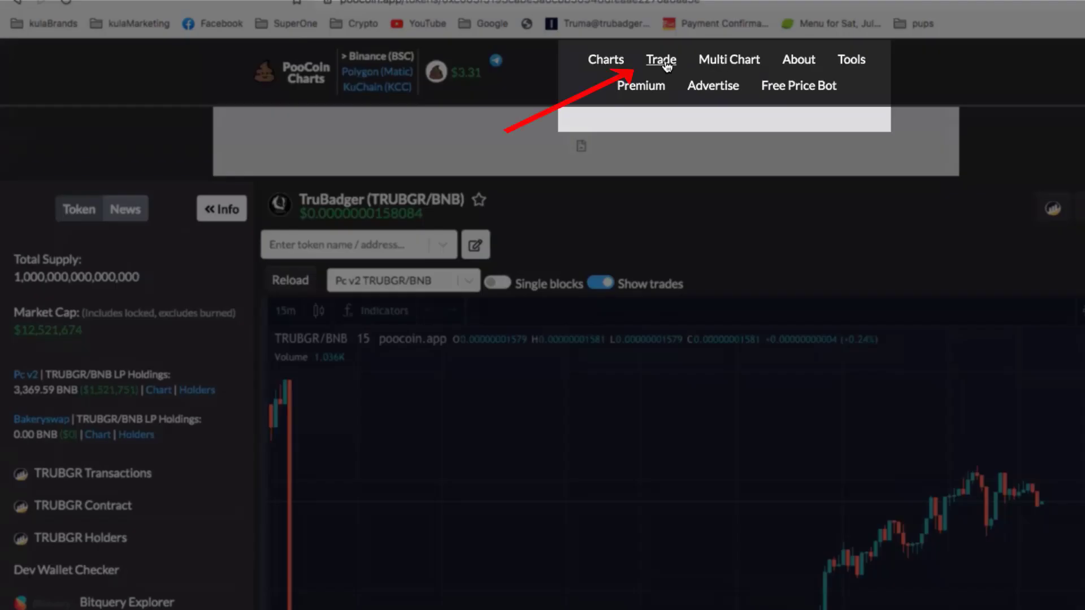
left_click(662, 61)
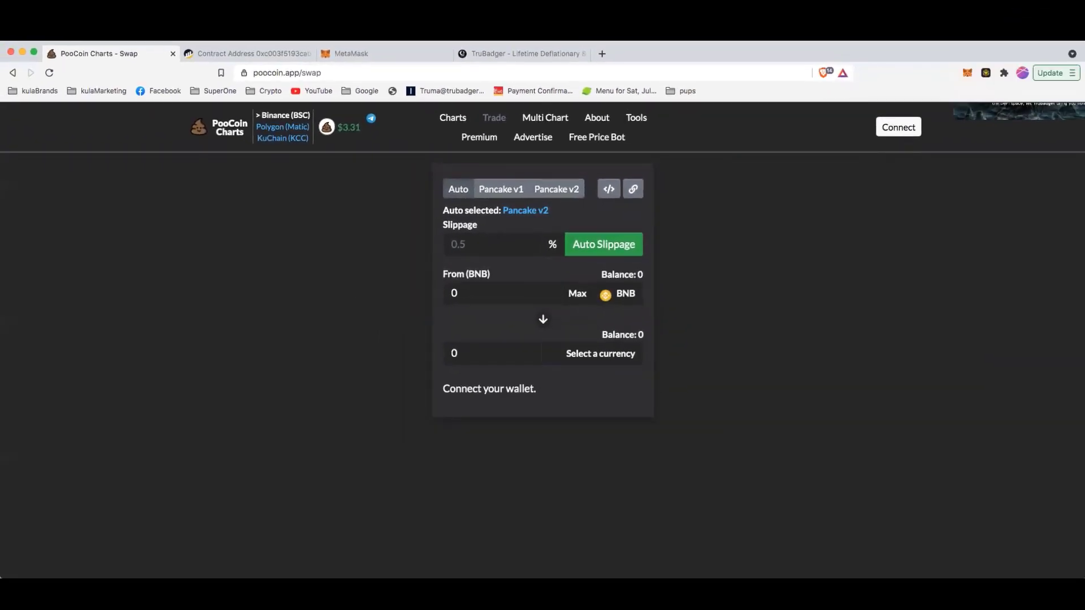
left_click(899, 129)
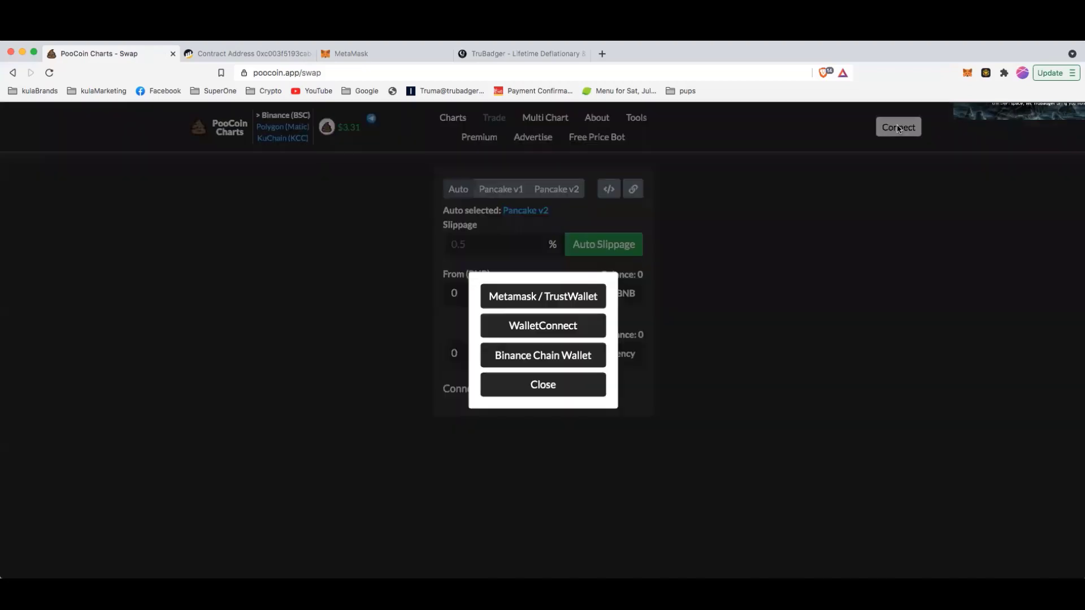
left_click(553, 297)
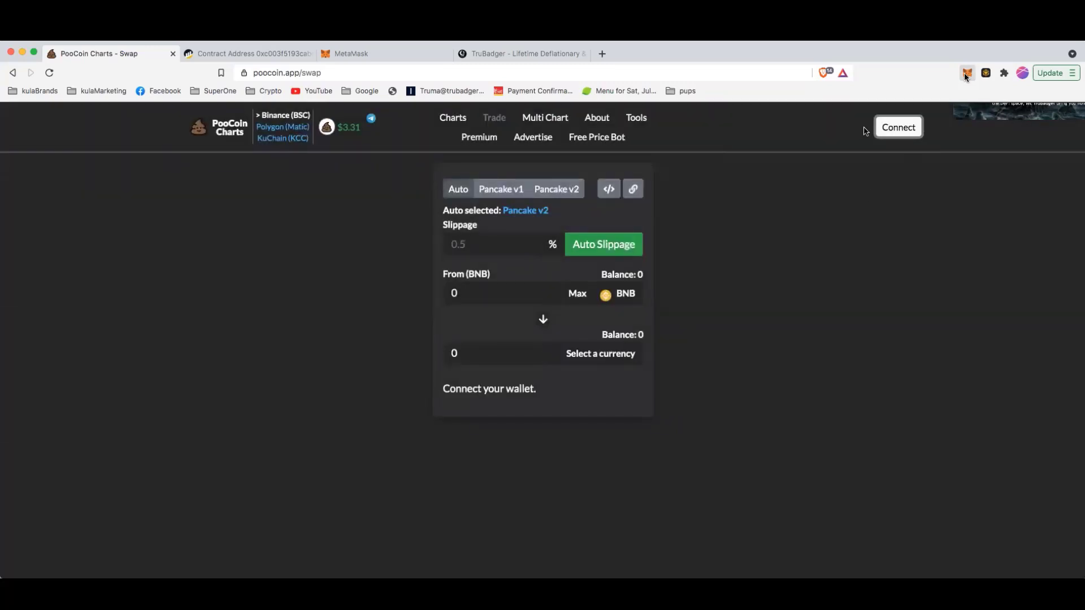
left_click(887, 128)
left_click(583, 289)
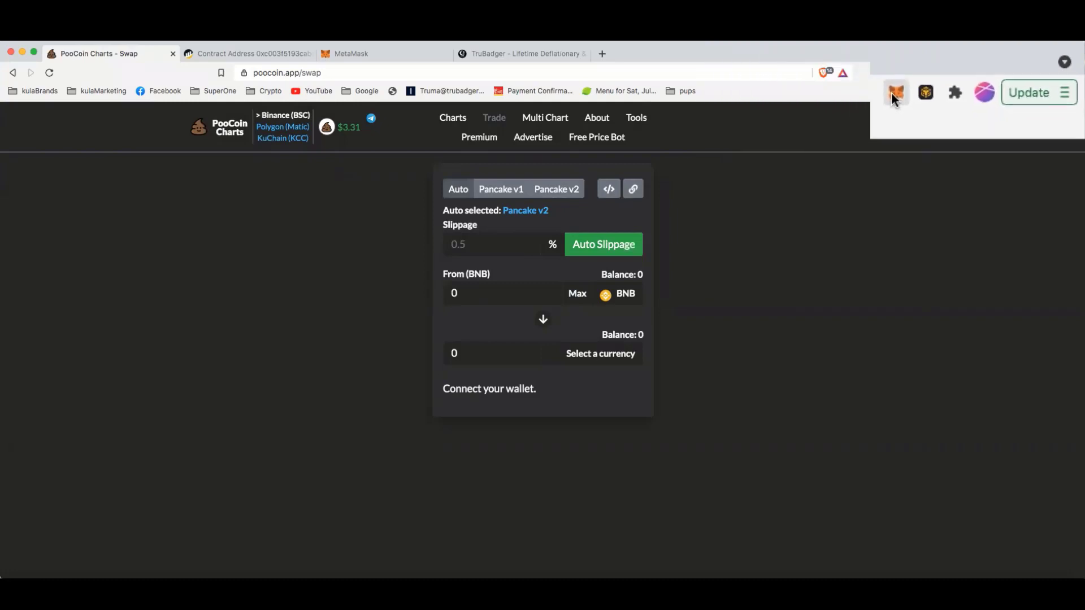
Connect the MetaMask Best Token account to poocoin.app.
left_click(968, 73)
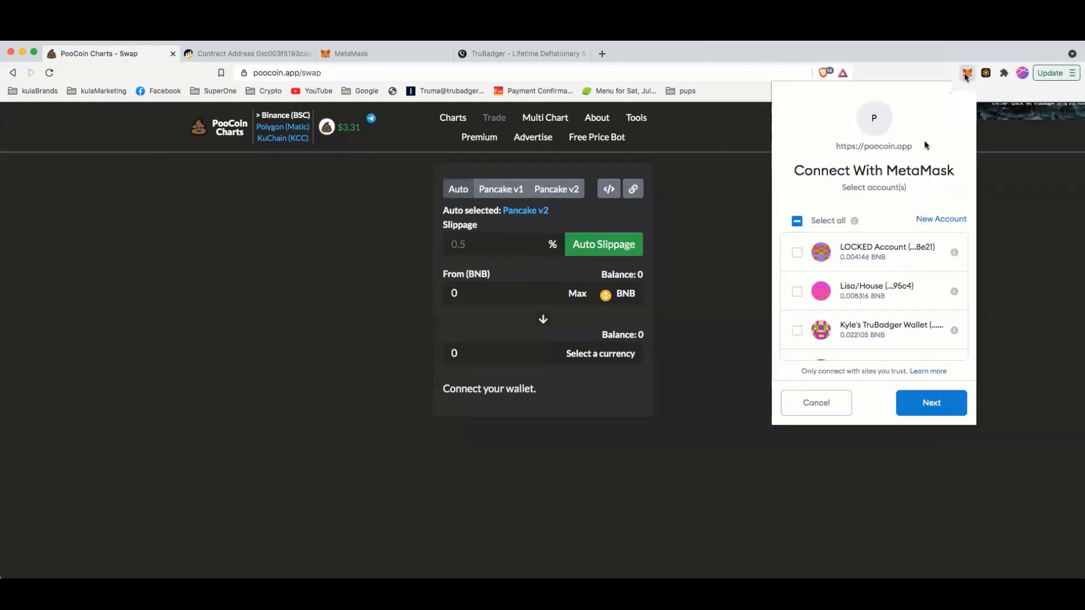
scroll(860, 317, "down", 3)
left_click(813, 346)
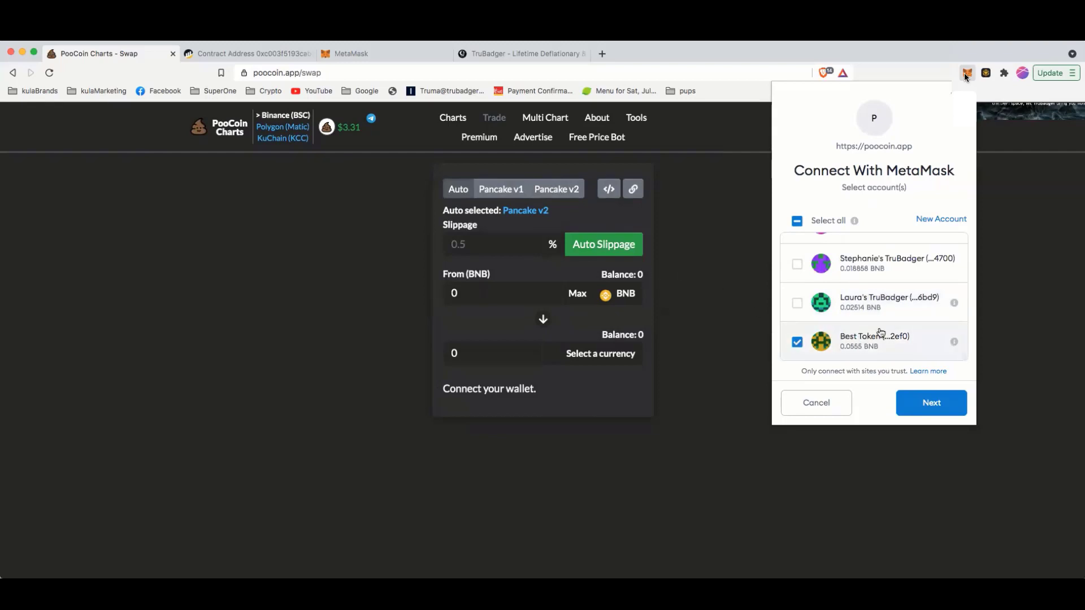
left_click(929, 402)
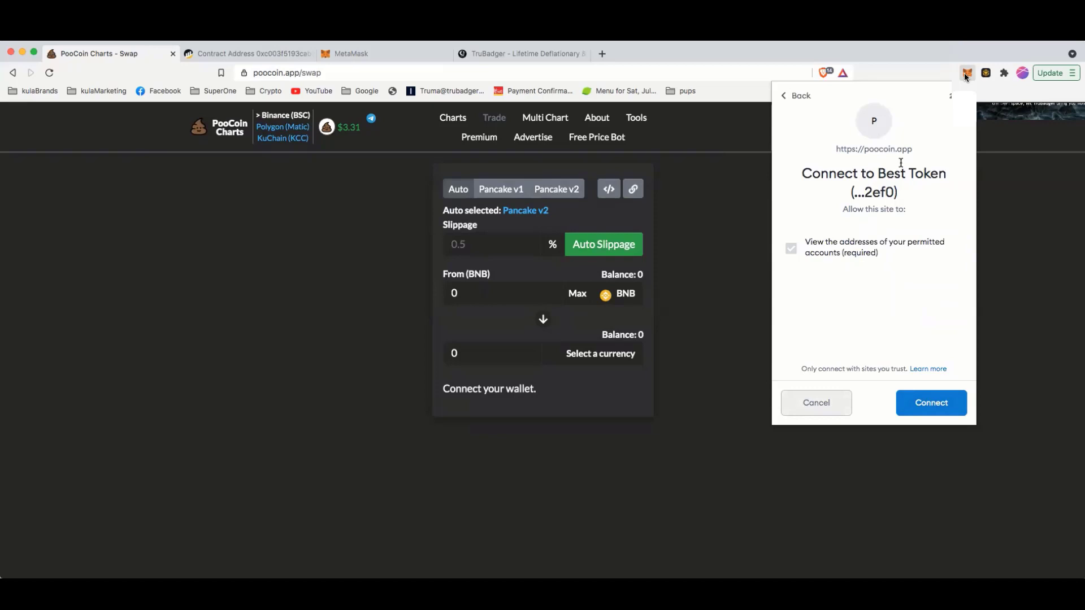
left_click(934, 402)
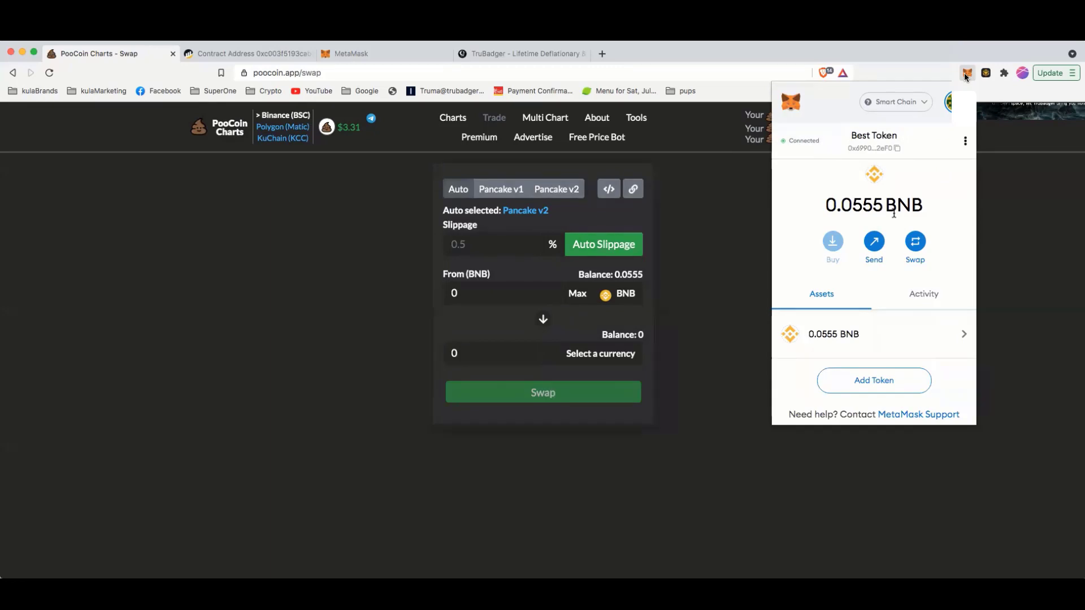
Close MetaMask and set TruBadger (TRUBGR) as the receive token via its pasted contract address.
left_click(606, 360)
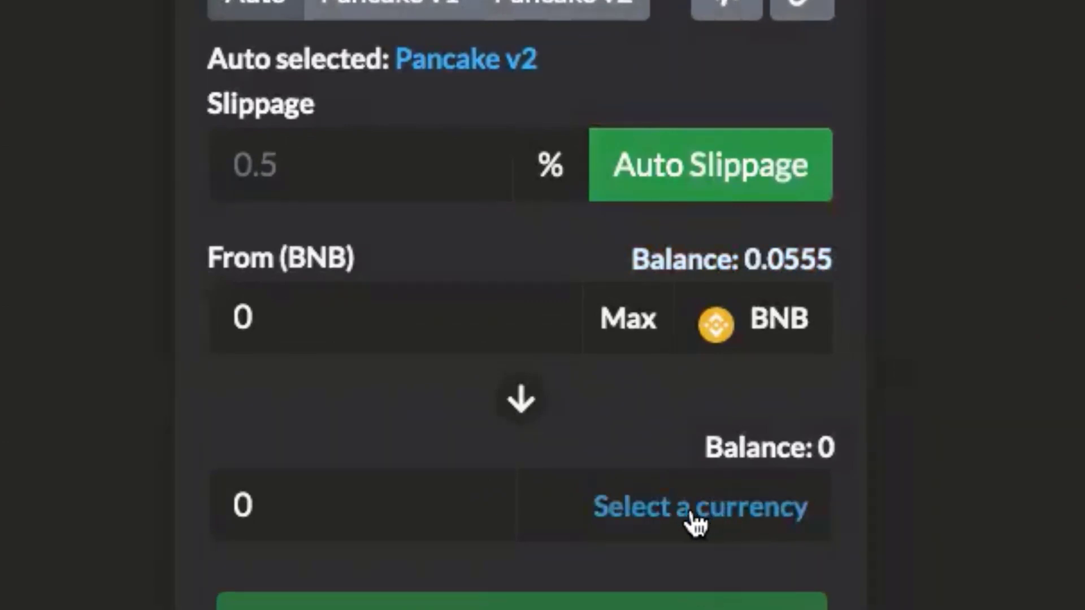
left_click(691, 520)
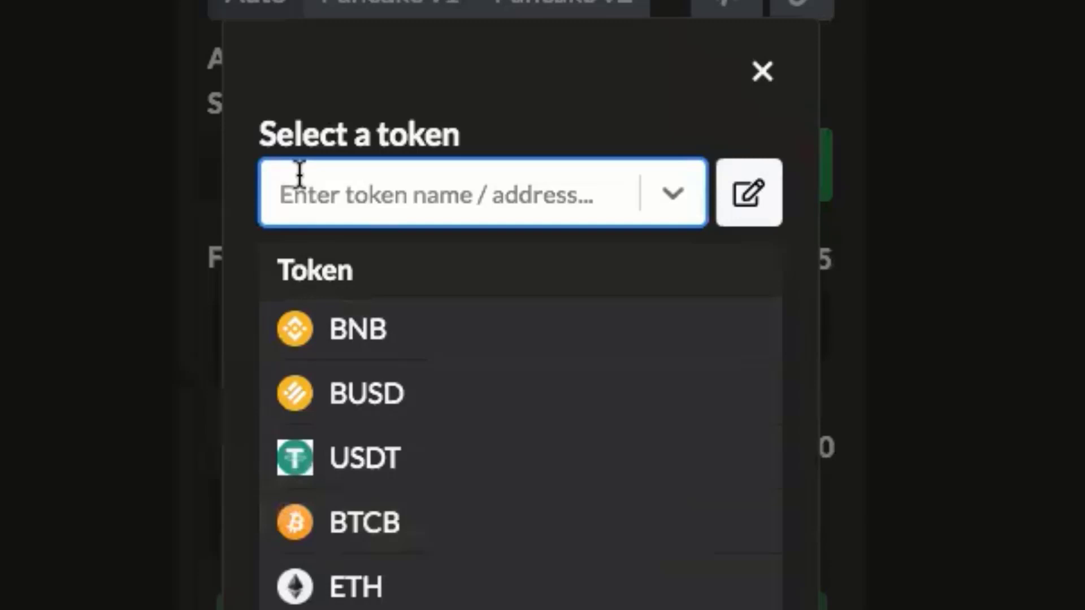
key("ctrl+v")
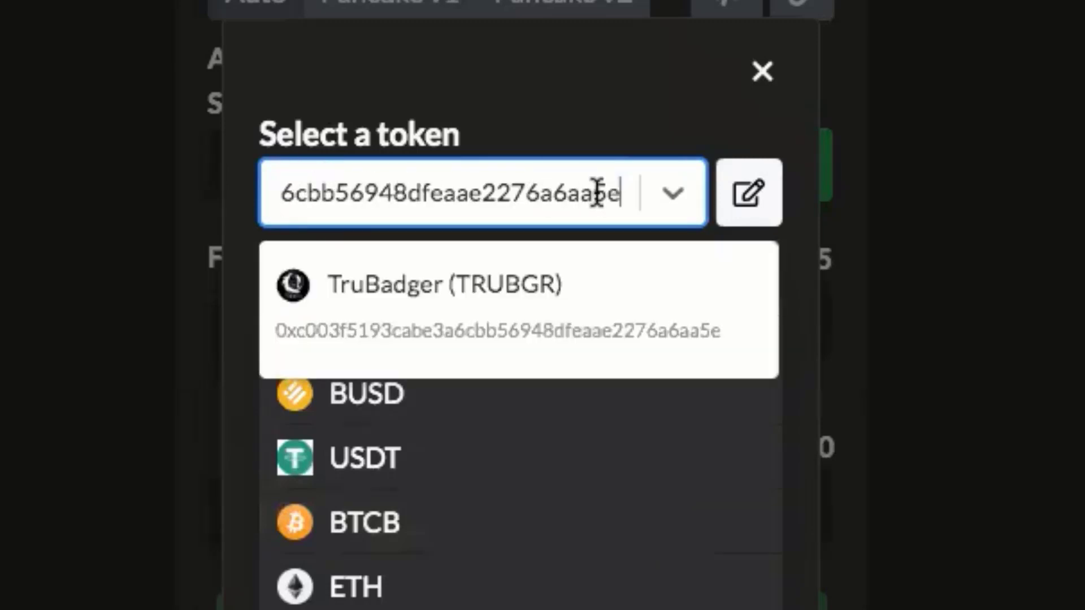
left_click(383, 314)
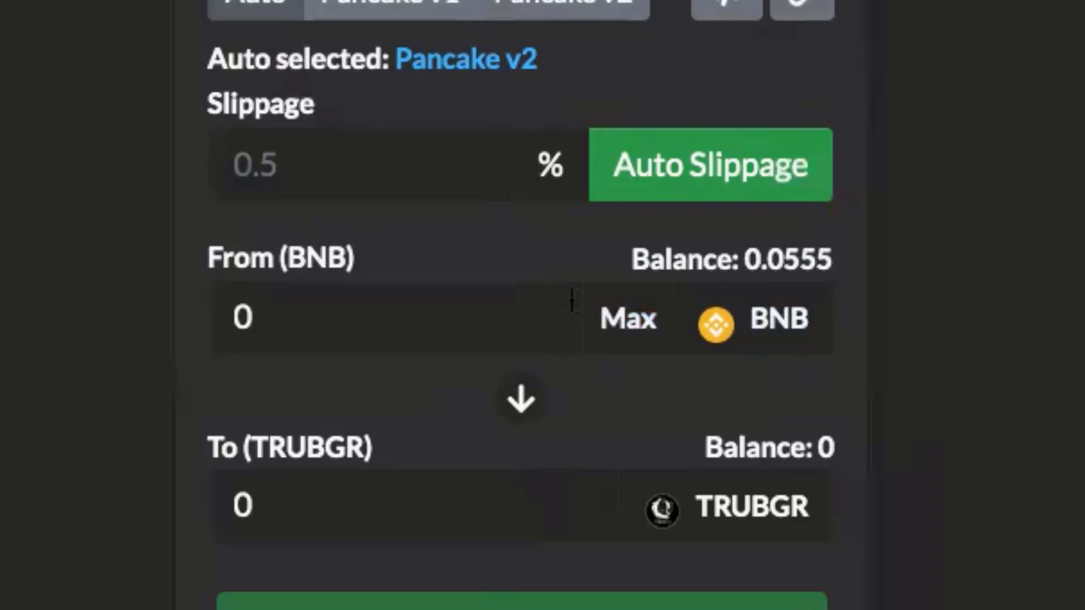
Enter 0.053 BNB as the swap amount, yielding about 1,513,930,000 TRUBGR.
left_click(635, 325)
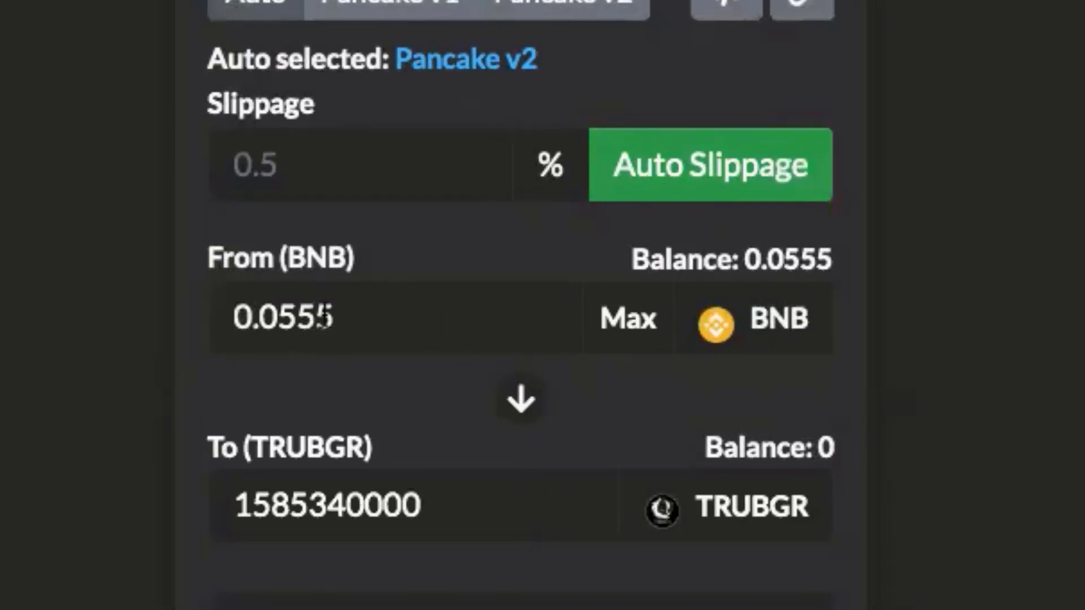
left_click(443, 307)
key("BackSpace")
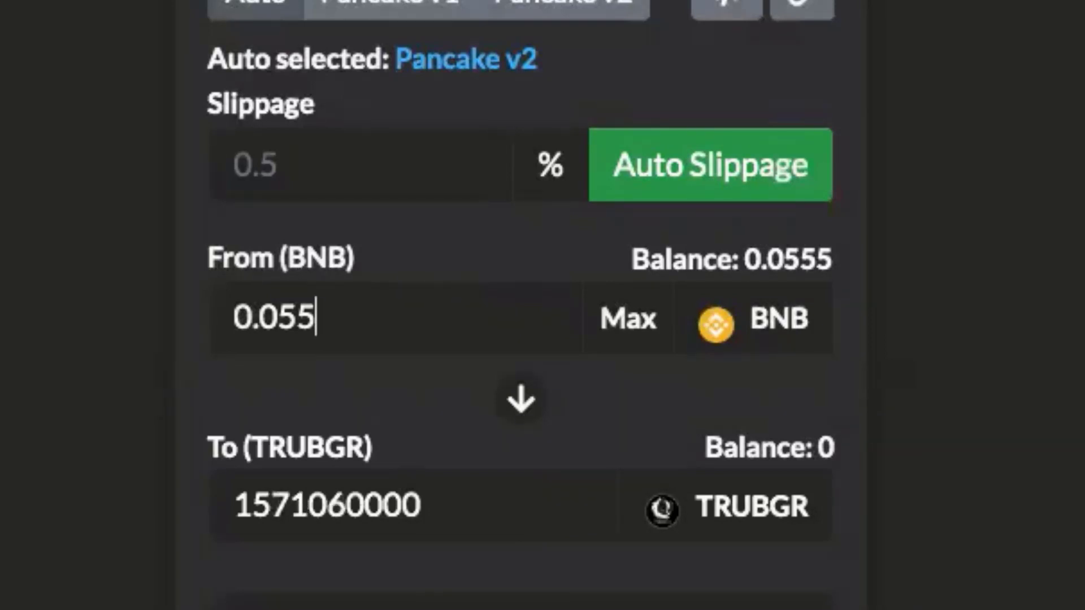
key("BackSpace")
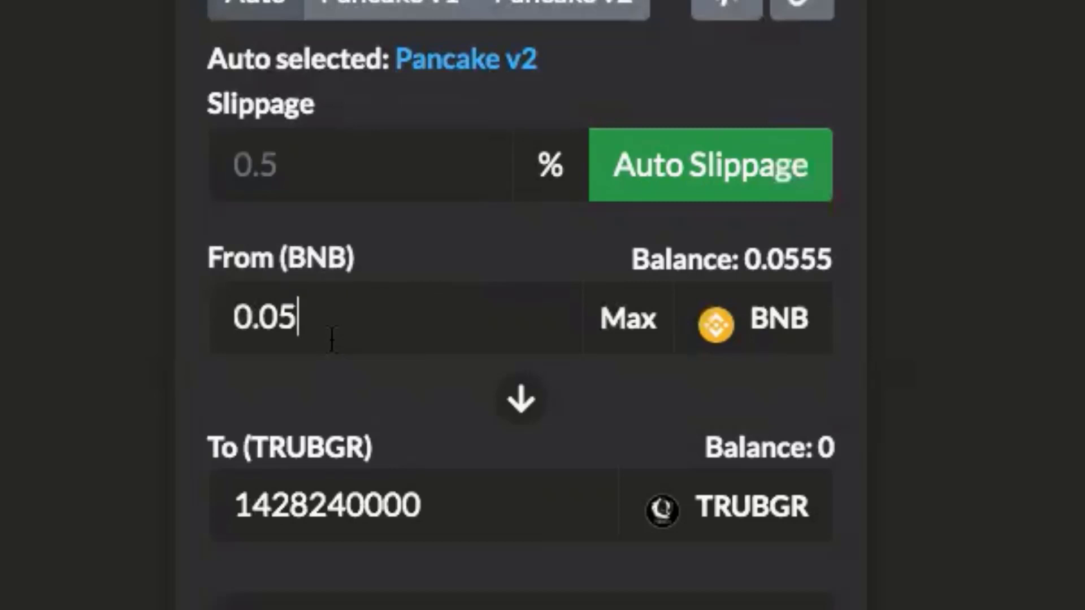
type("3")
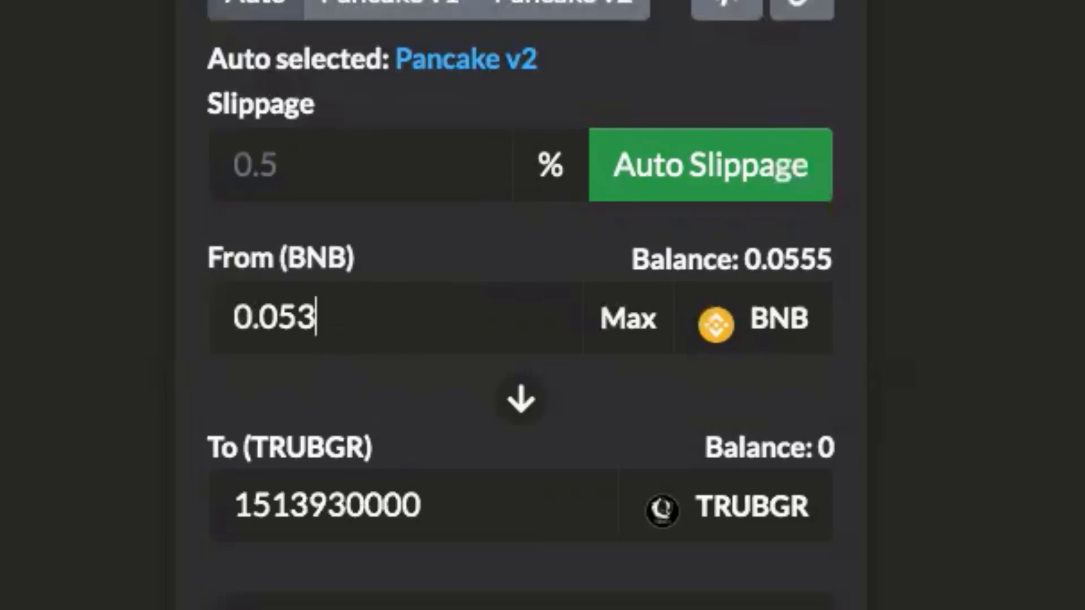
left_click_drag(253, 503, 404, 493)
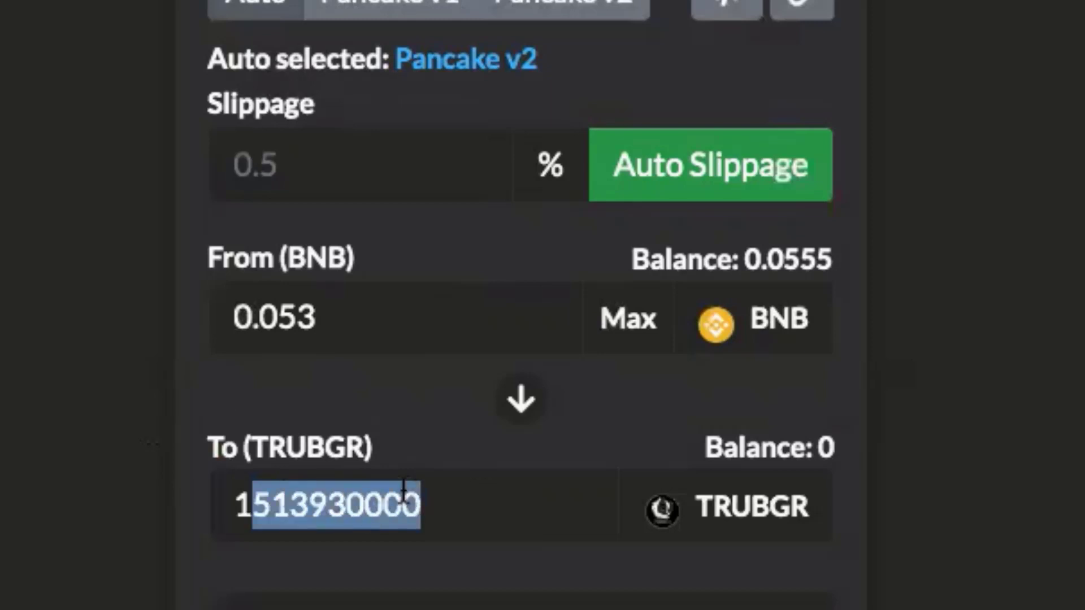
left_click(237, 504)
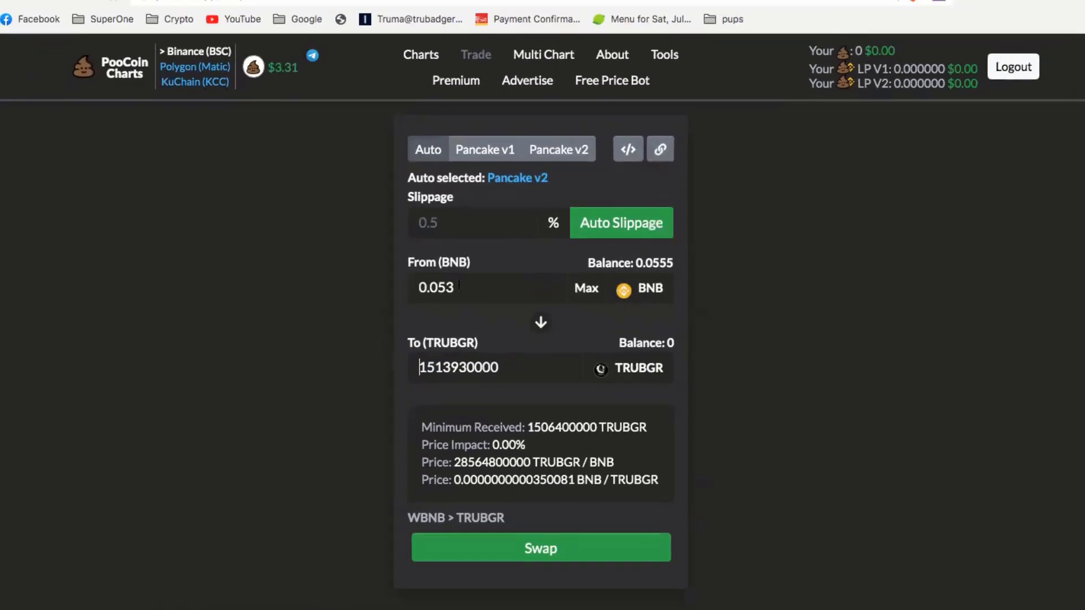
Submit the 0.053 BNB swap, then lower the amount to 0.05 BNB after the denial.
left_click(539, 547)
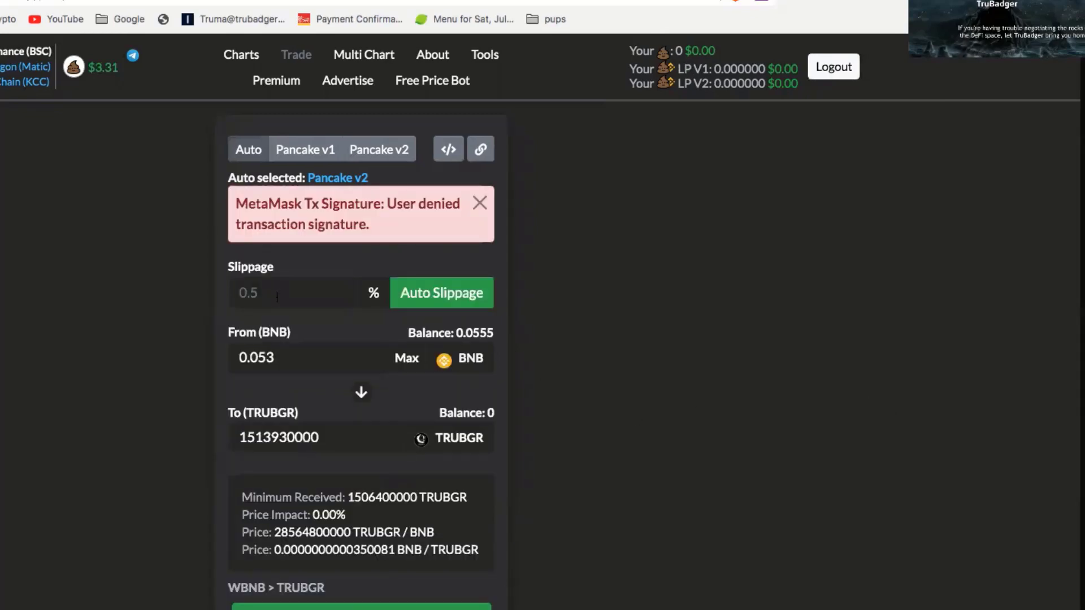
left_click_drag(267, 357, 276, 357)
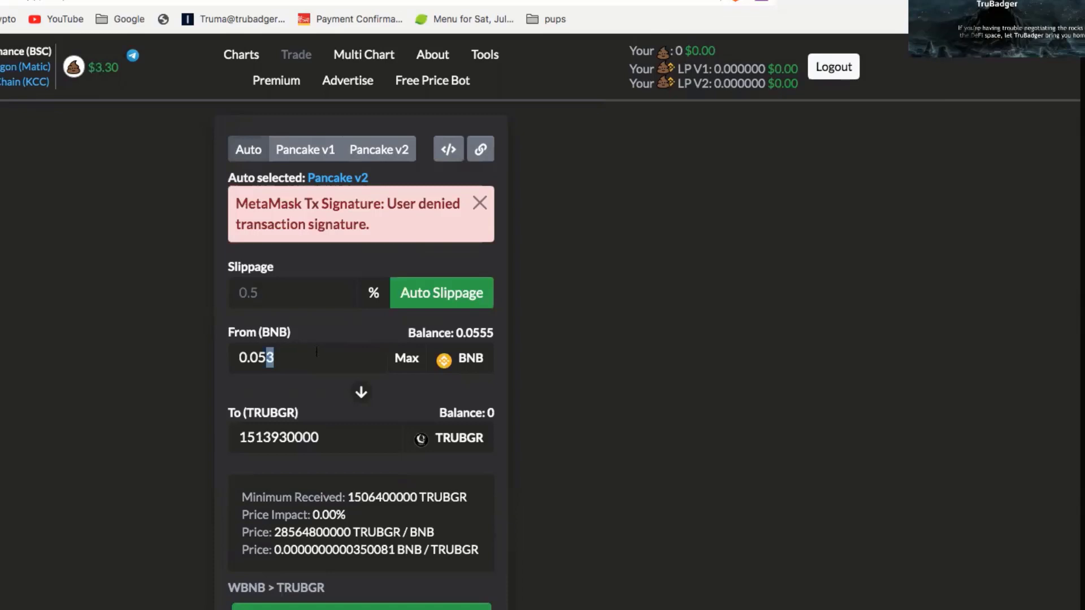
type("0")
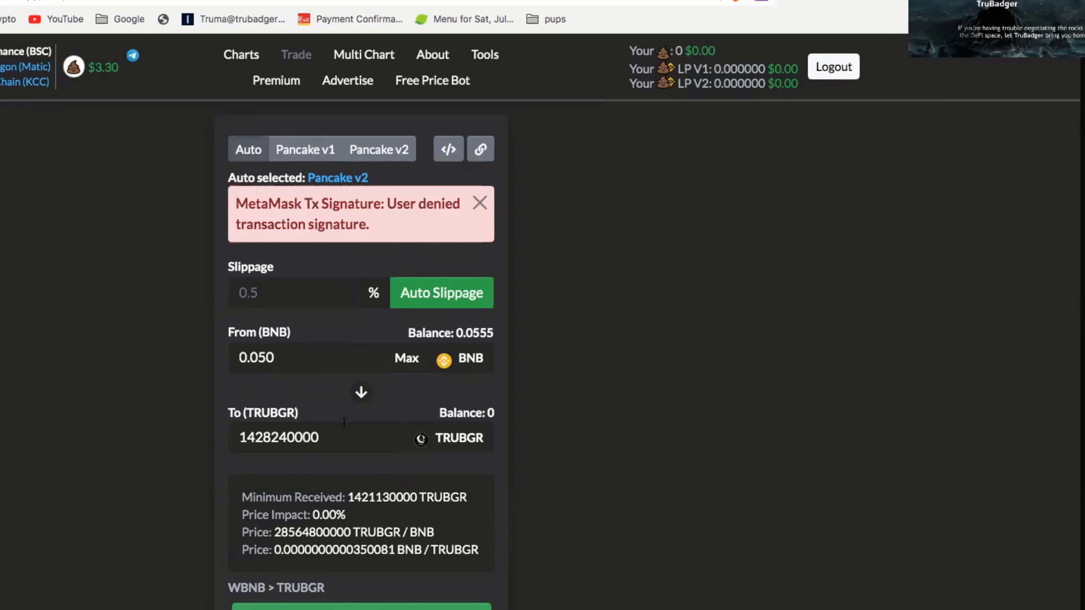
key("BackSpace")
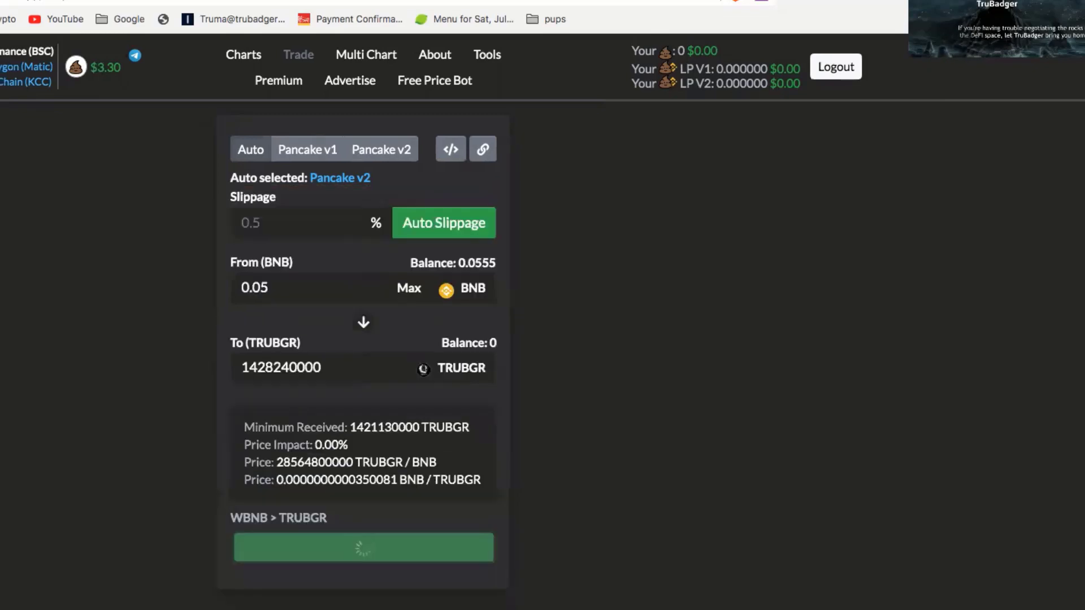
Resubmit the 0.05 BNB swap and confirm the transaction in MetaMask.
left_click(362, 607)
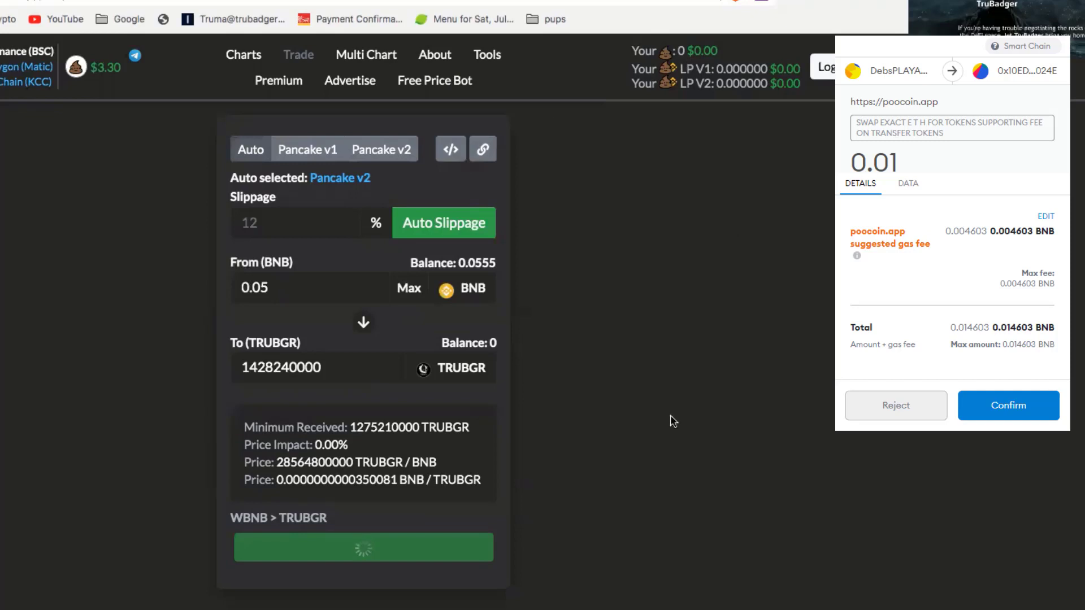
left_click(707, 325)
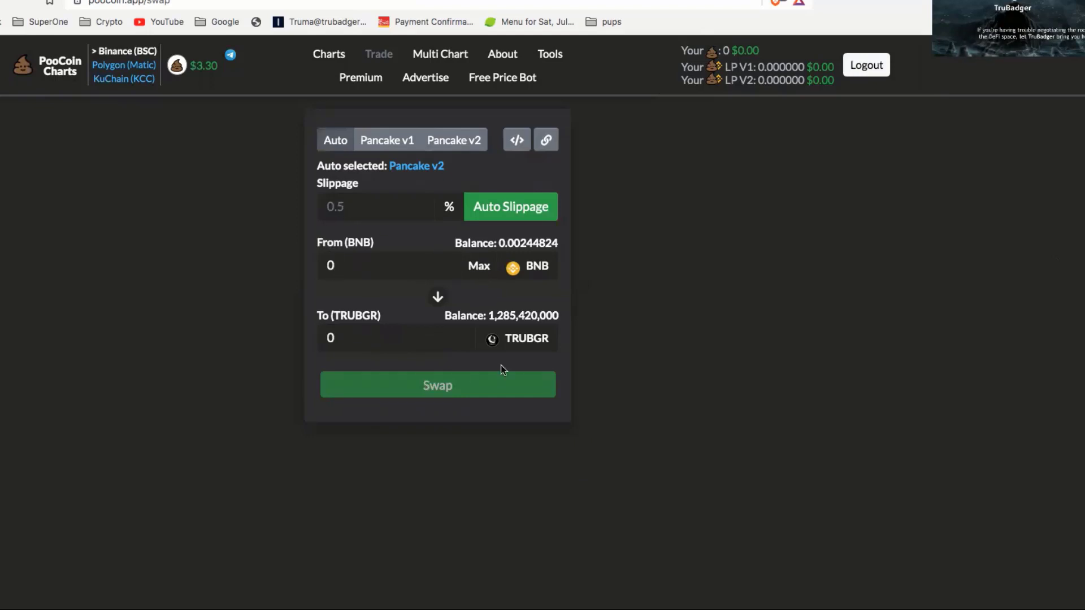
Reverse the form to sell all 1285417371.0481 TRUBGR for BNB and approve TRUBGR spending.
left_click(481, 267)
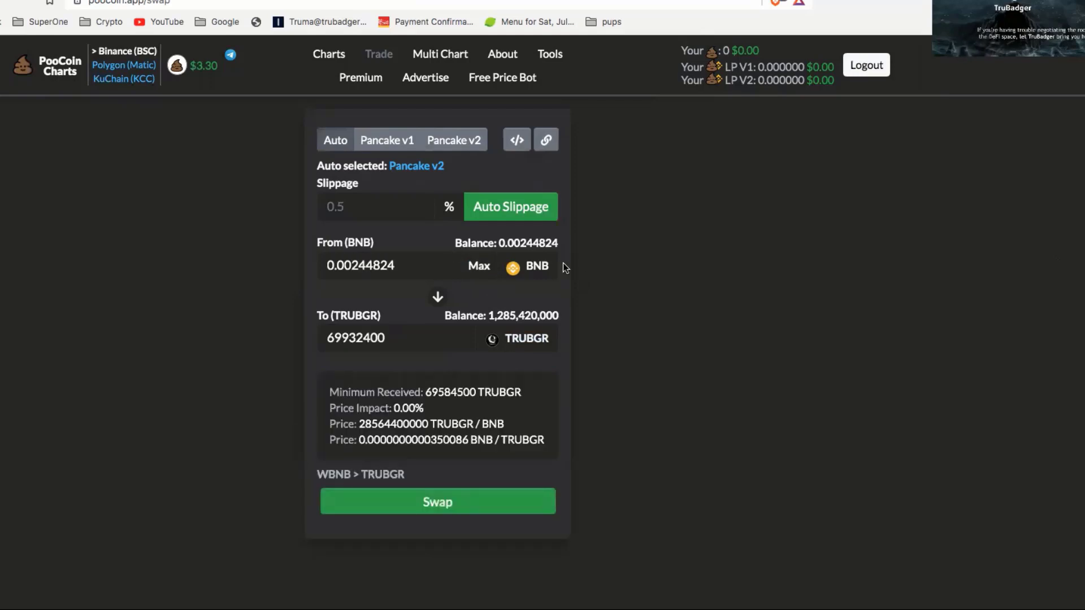
left_click(438, 297)
left_click(459, 266)
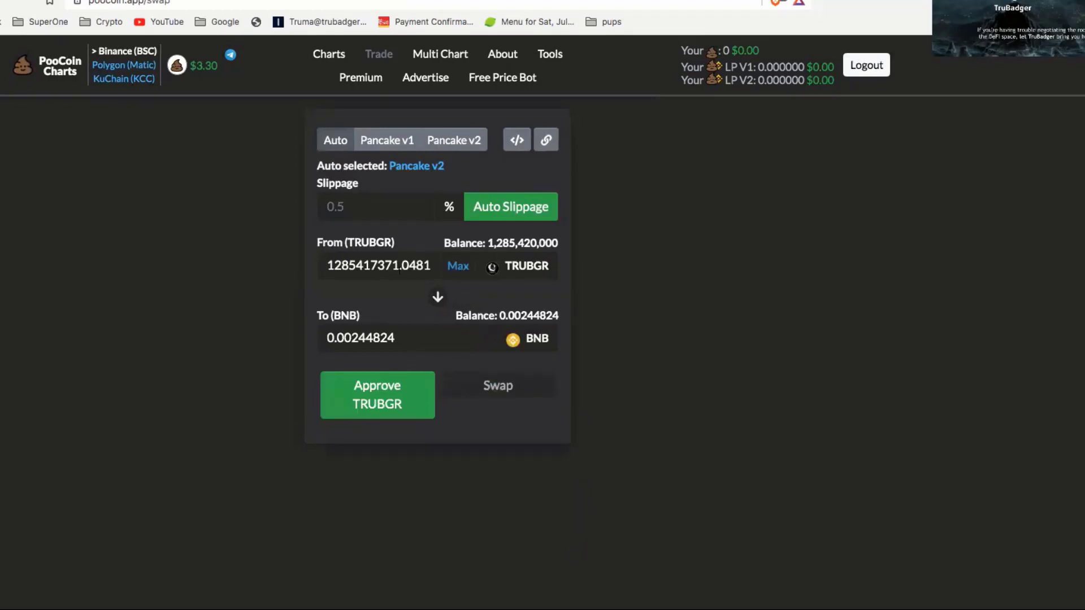
left_click_drag(325, 265, 426, 276)
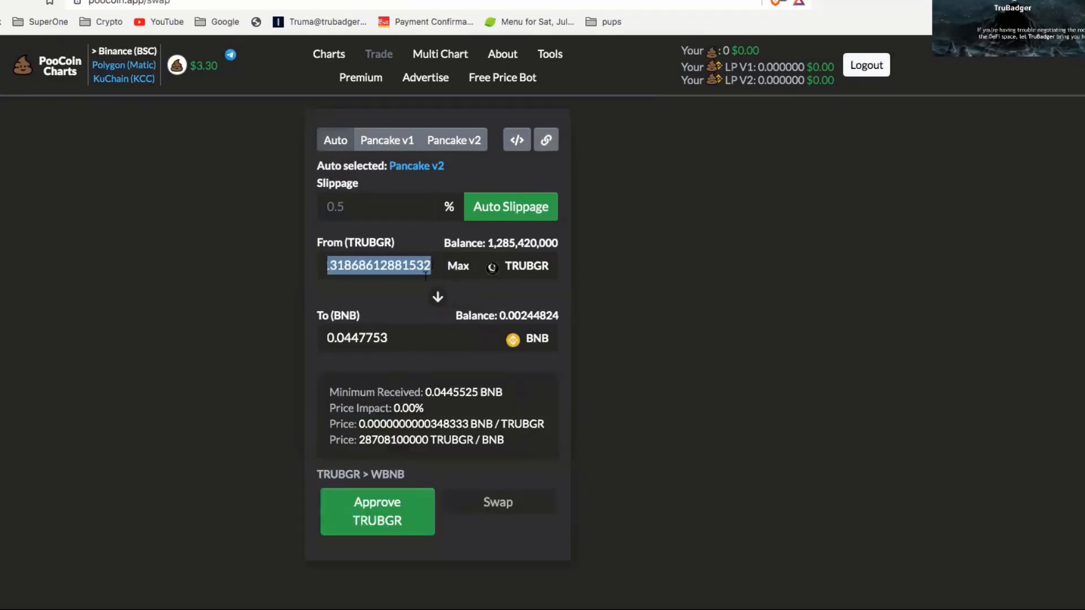
left_click(390, 516)
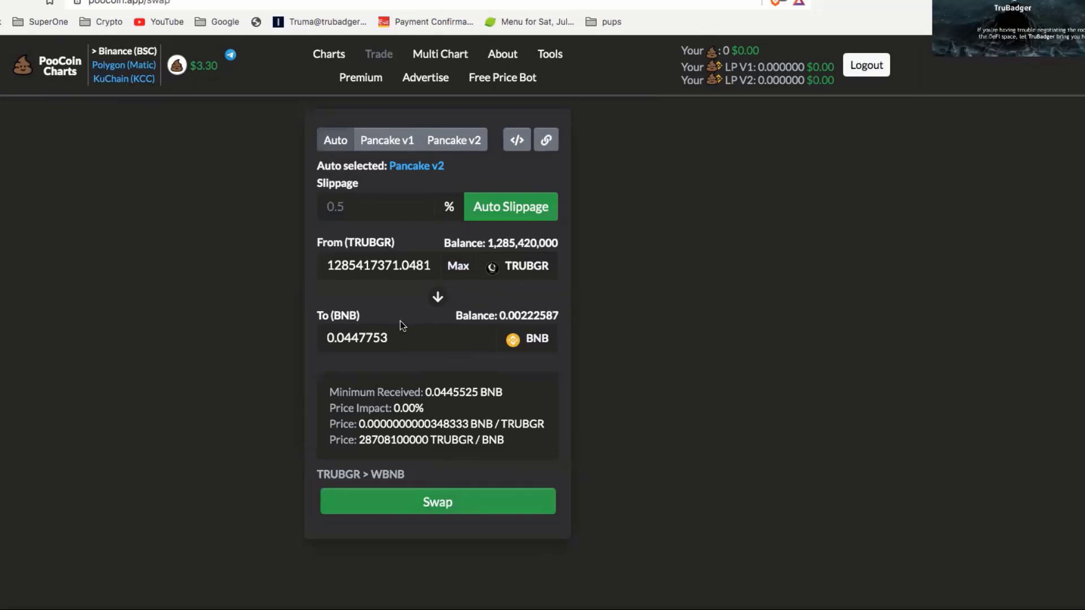
Reopen the TRUBGR chart from Charts and review the balance and latest 0.0500 BNB buy.
left_click(332, 55)
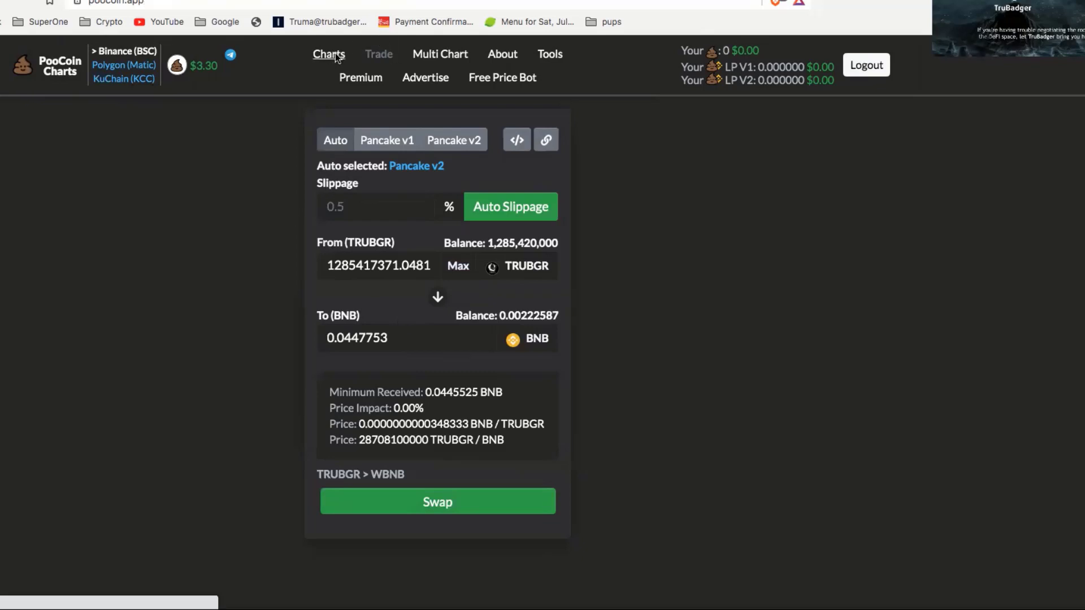
left_click(358, 413)
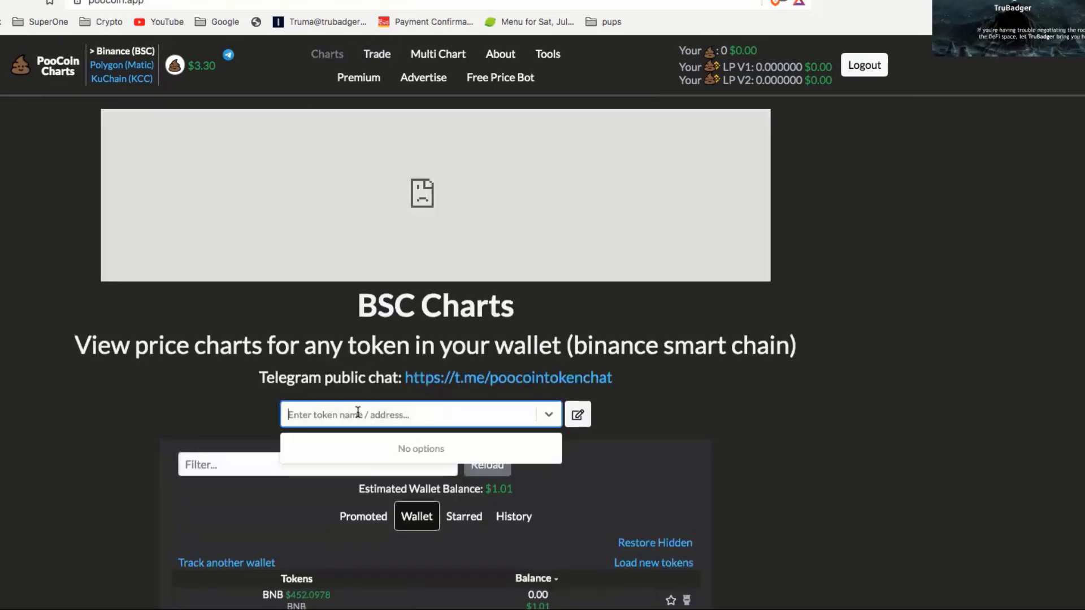
key("super+v")
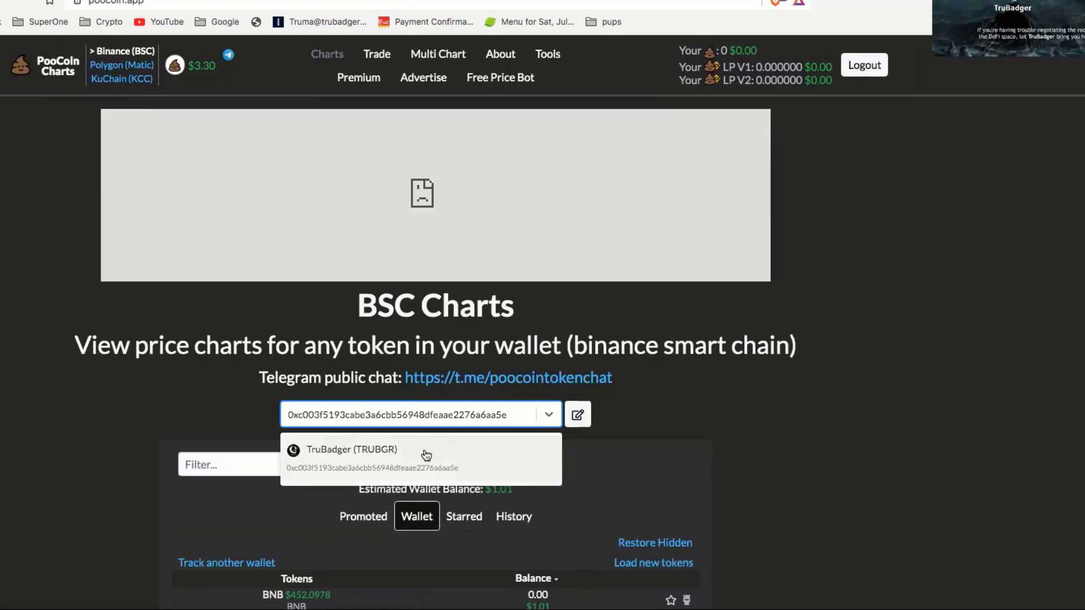
left_click(426, 456)
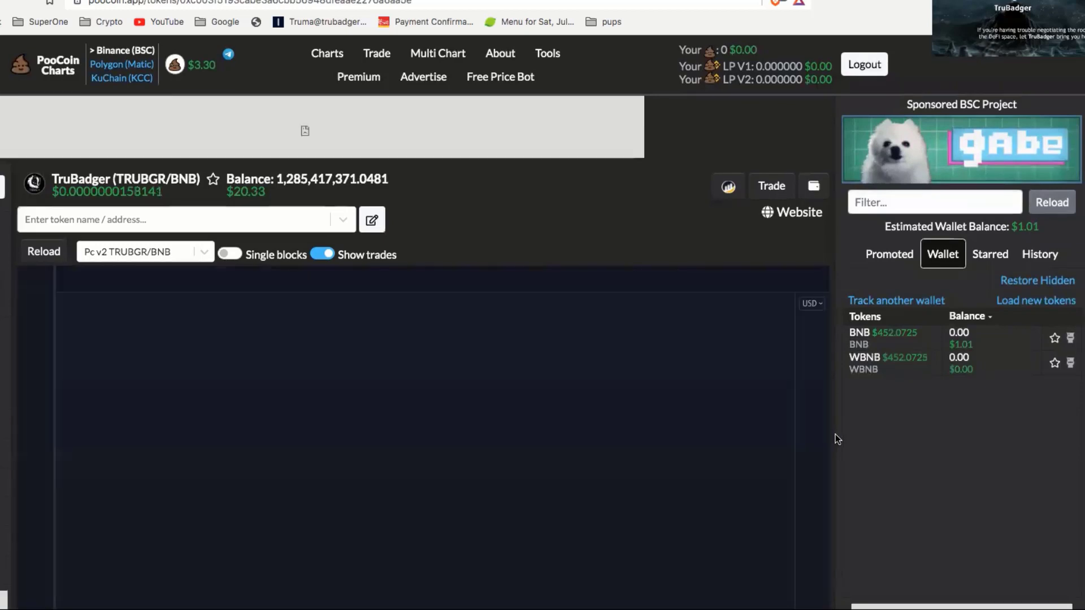
scroll(439, 310, "down", 5)
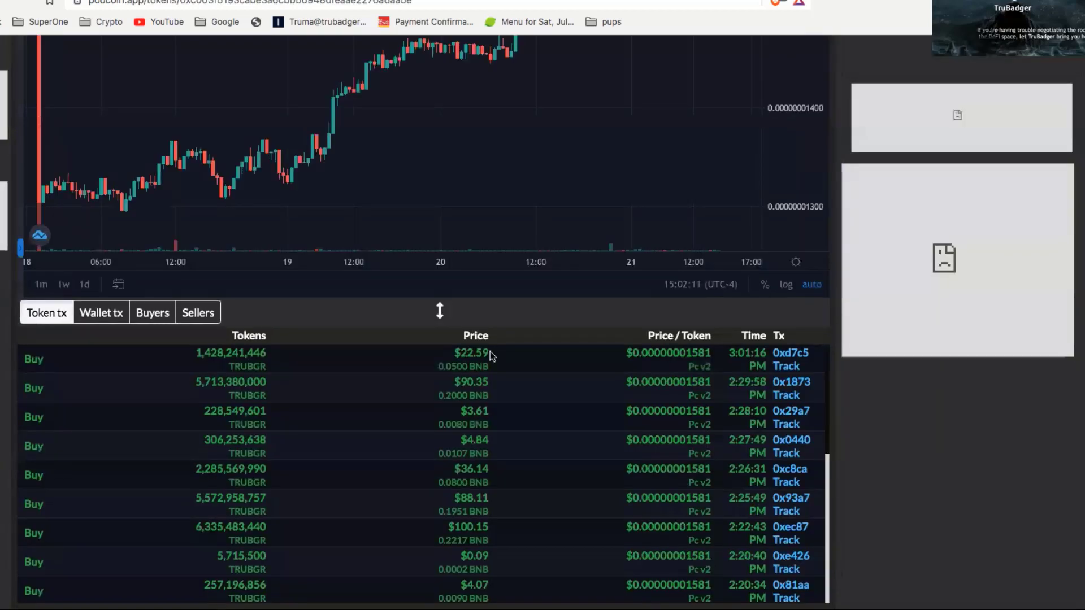
left_click_drag(770, 367, 442, 352)
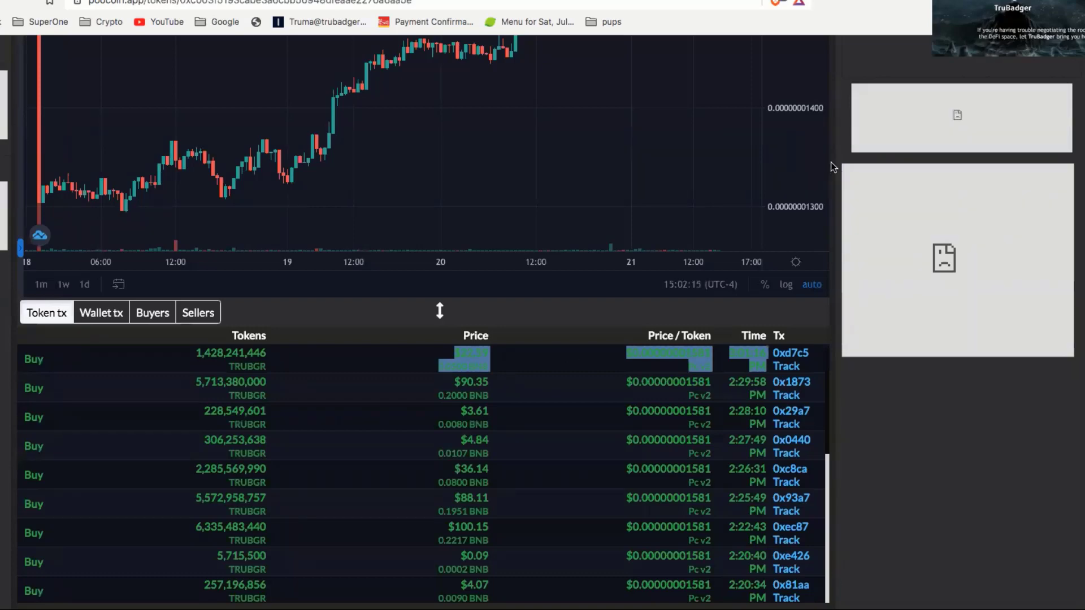
scroll(831, 167, "up", 2)
scroll(830, 165, "up", 3)
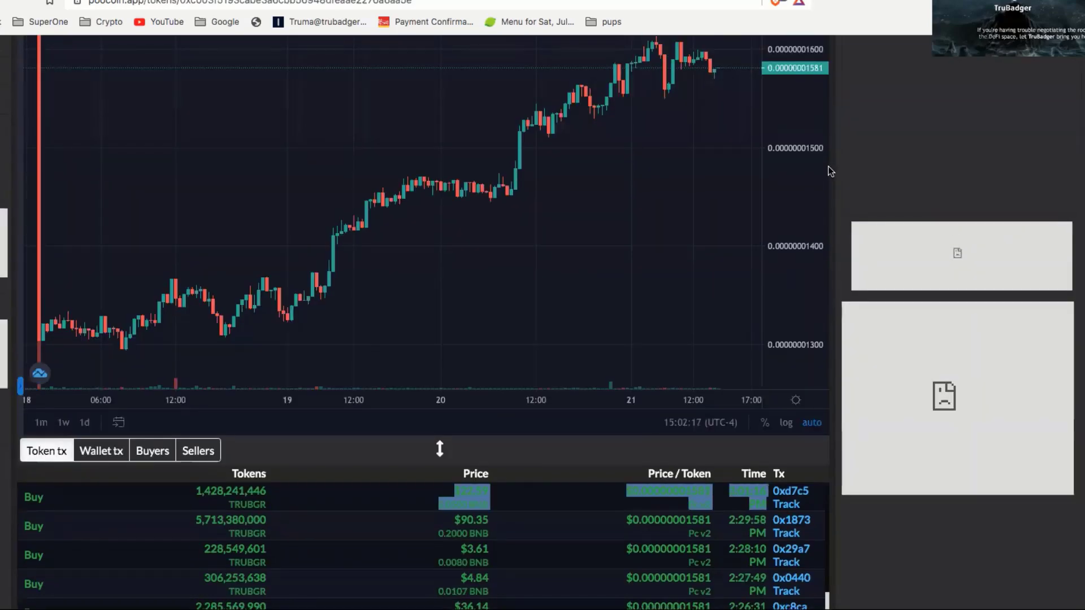
scroll(831, 167, "up", 1)
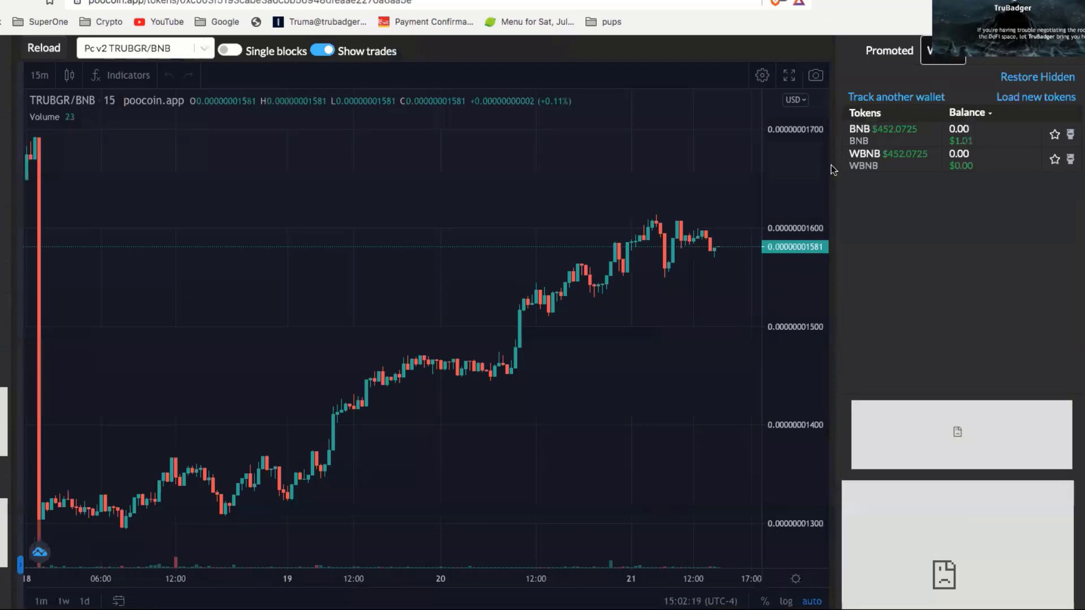
scroll(831, 175, "up", 2)
scroll(830, 181, "up", 2)
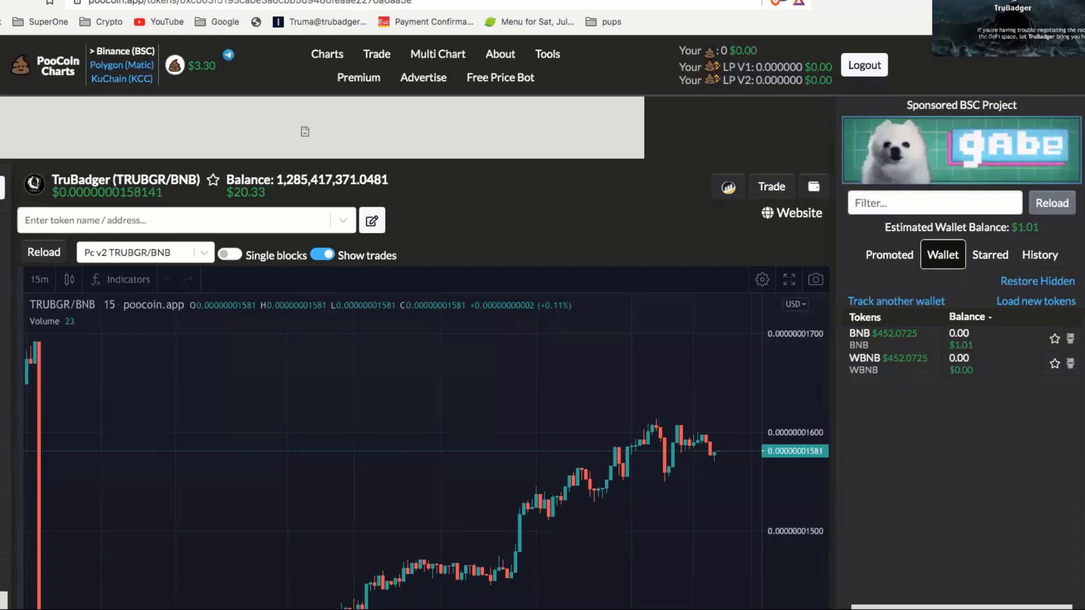
Expand MetaMask to full view and show assets: 0.0022 BNB and 1285417371.048 TRUBGR.
left_click(950, 1)
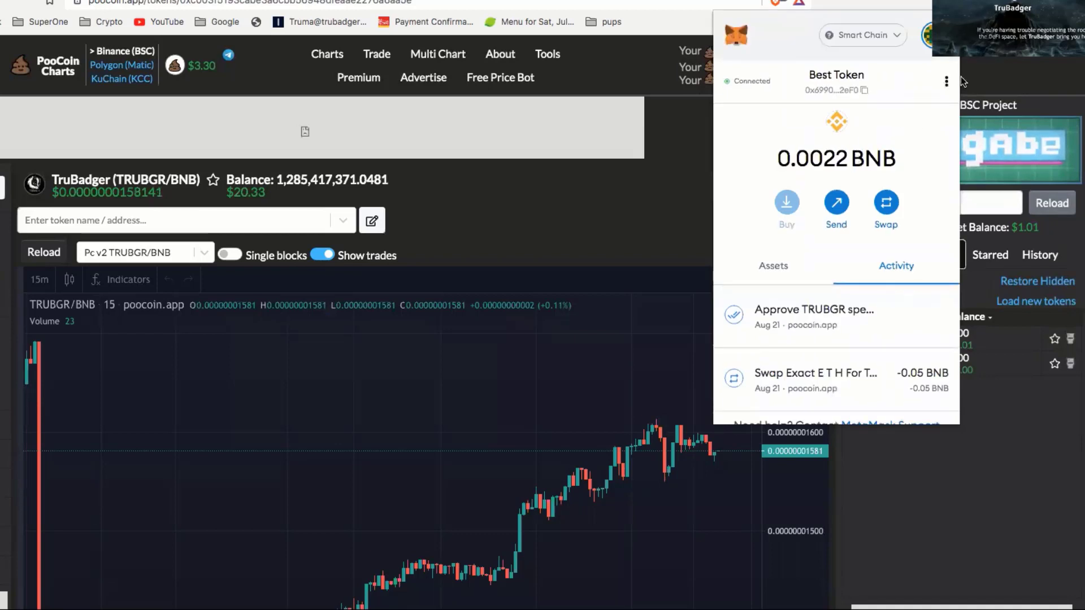
left_click(947, 83)
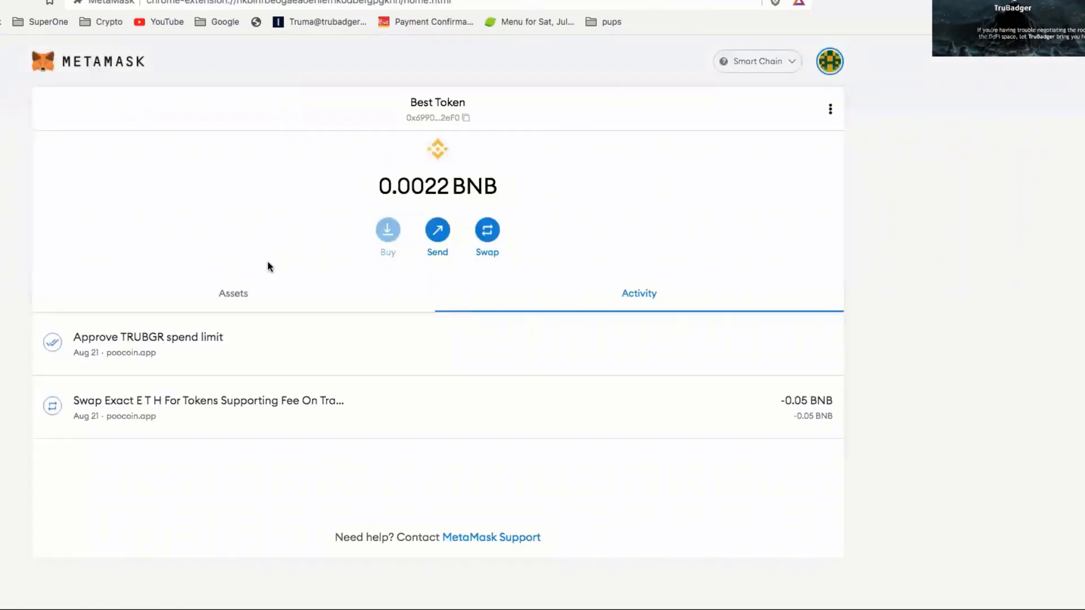
left_click(230, 297)
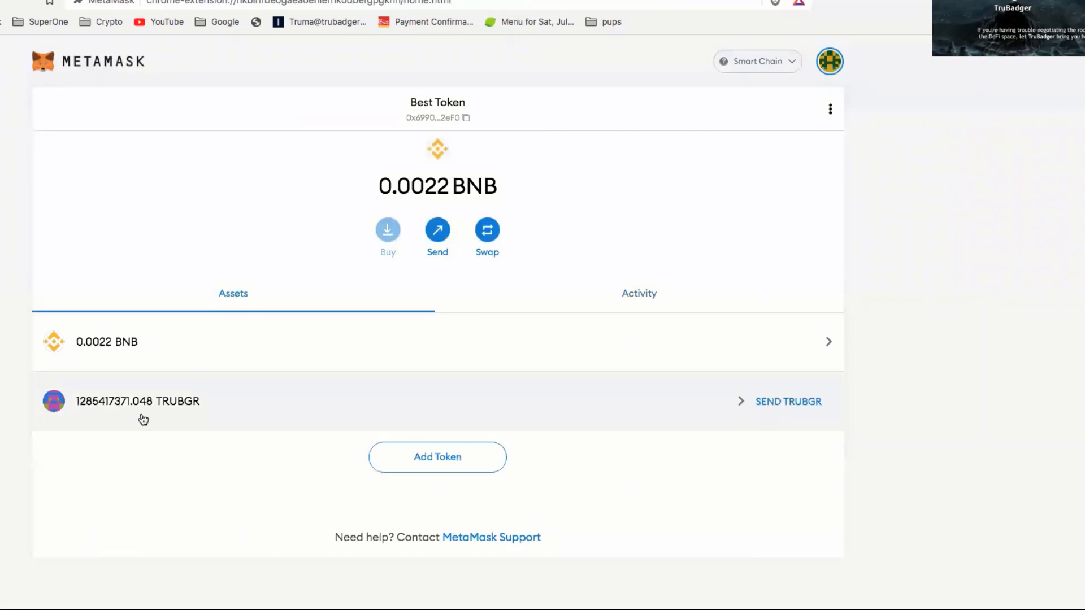